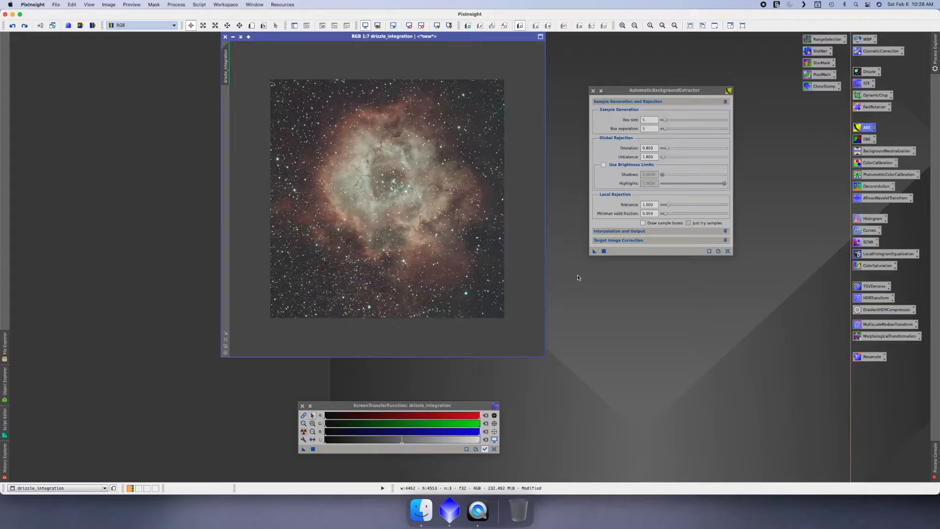
Step: Run AutomaticBackgroundExtractor on the drizzle_integration image and review its target image correction options, keeping Division selected
left_click_drag(601, 250, 377, 222)
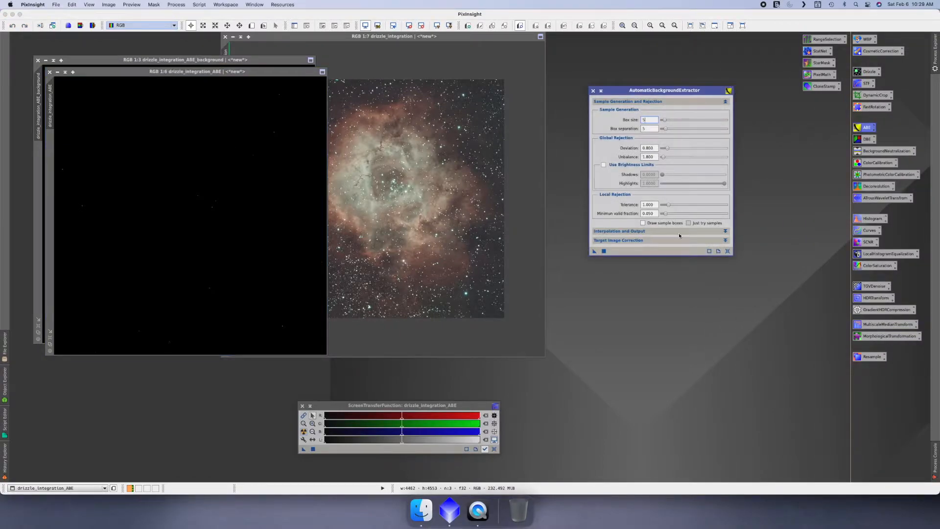
left_click(723, 240)
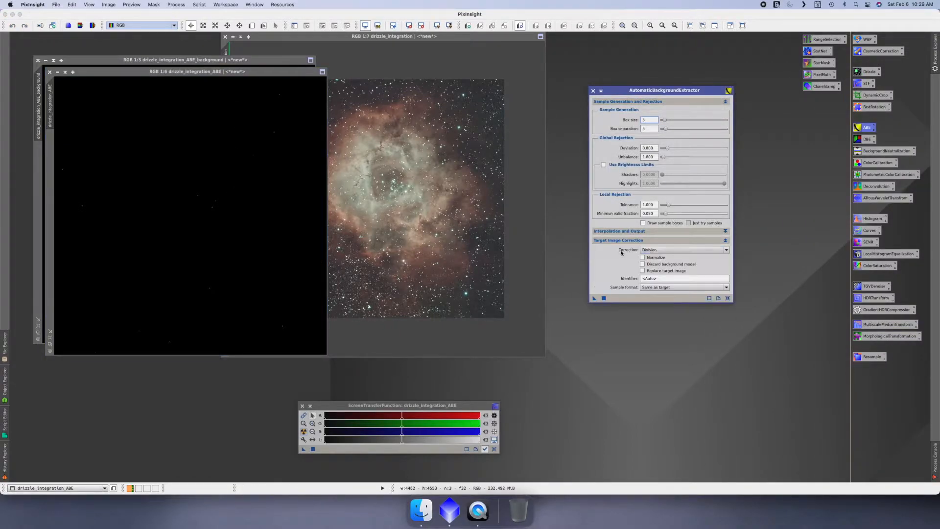
left_click(678, 250)
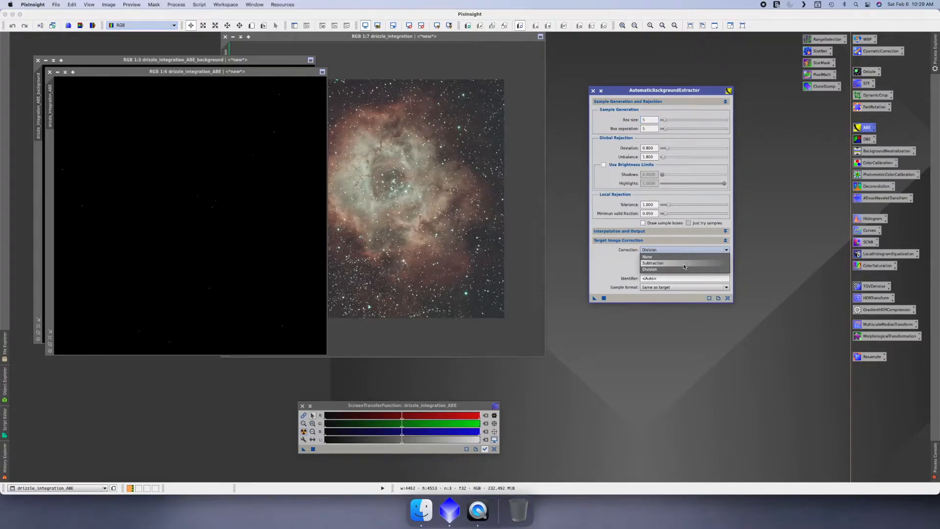
left_click(620, 256)
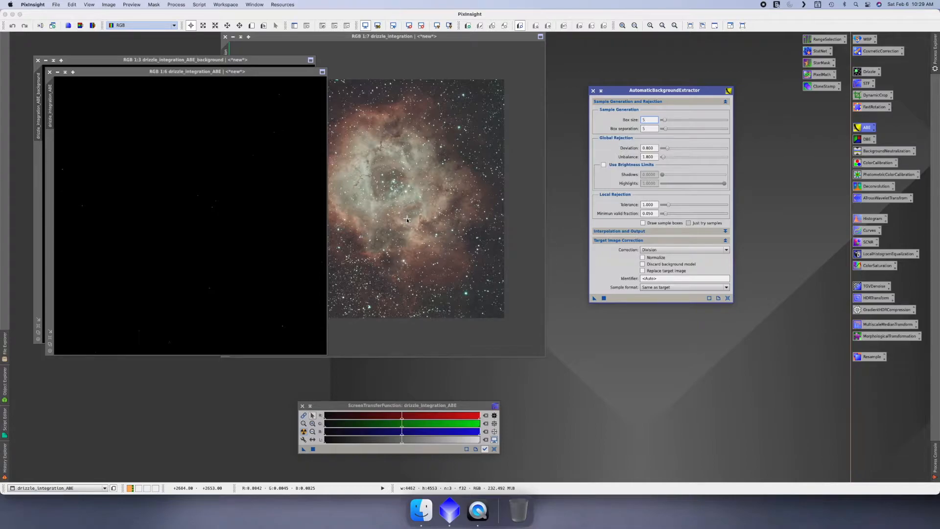
left_click(651, 250)
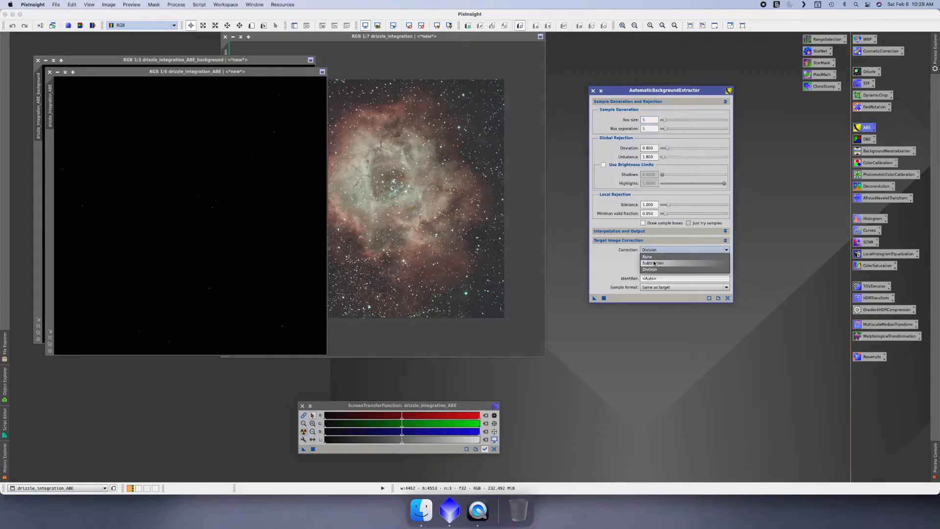
left_click(653, 269)
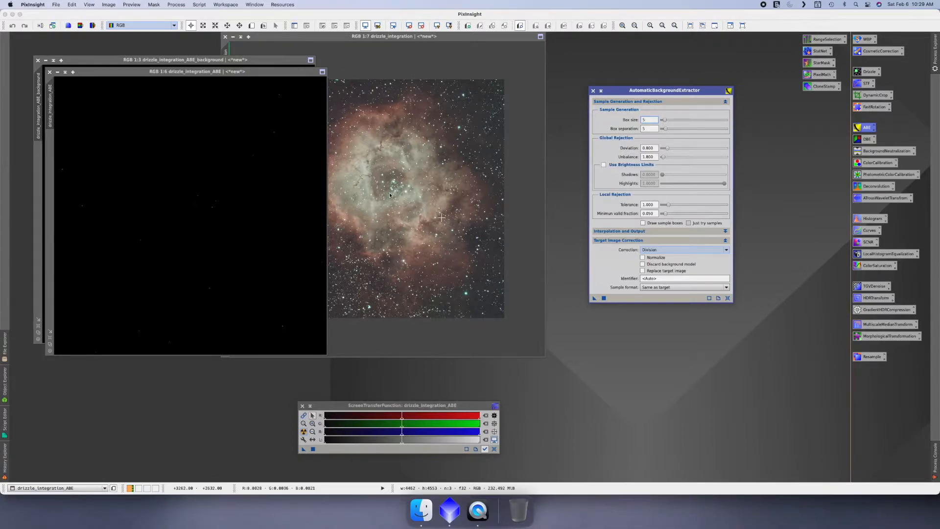
Step: Place the ABE background model beside the ABE-corrected image and auto-stretch both views with ScreenTransferFunction
left_click(190, 74)
left_click_drag(186, 63, 477, 74)
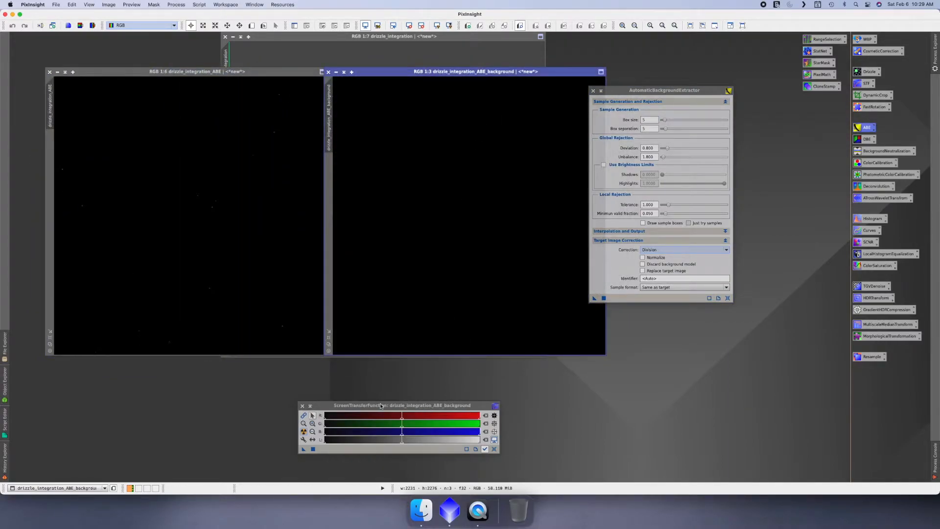
left_click(303, 431)
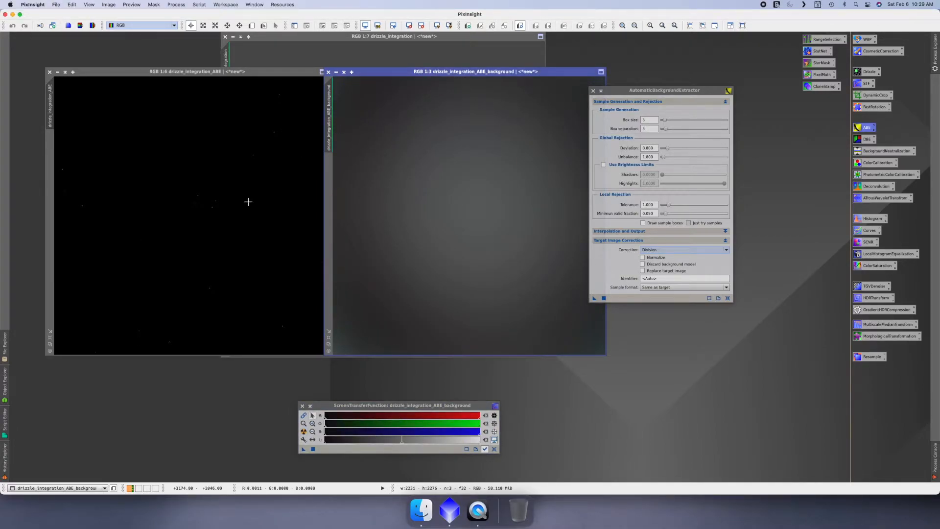
left_click(202, 79)
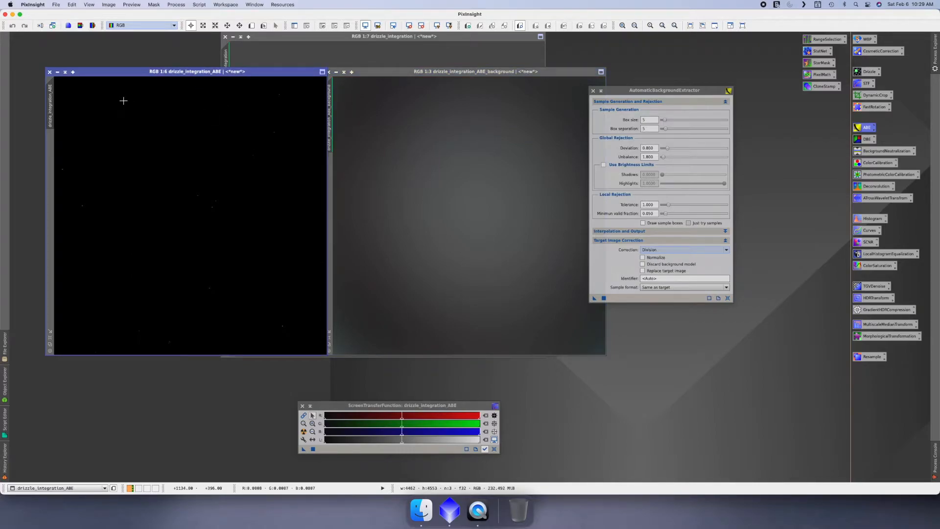
left_click(303, 431)
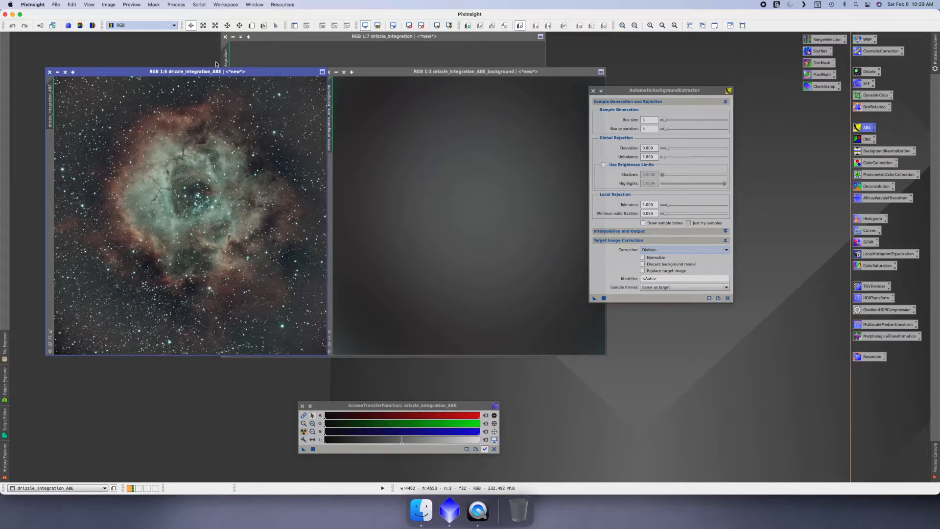
Step: Close the ABE background model and AutomaticBackgroundExtractor, and park the minimized ABE result in the workspace's upper-left corner
left_click_drag(195, 71, 167, 85)
left_click(367, 79)
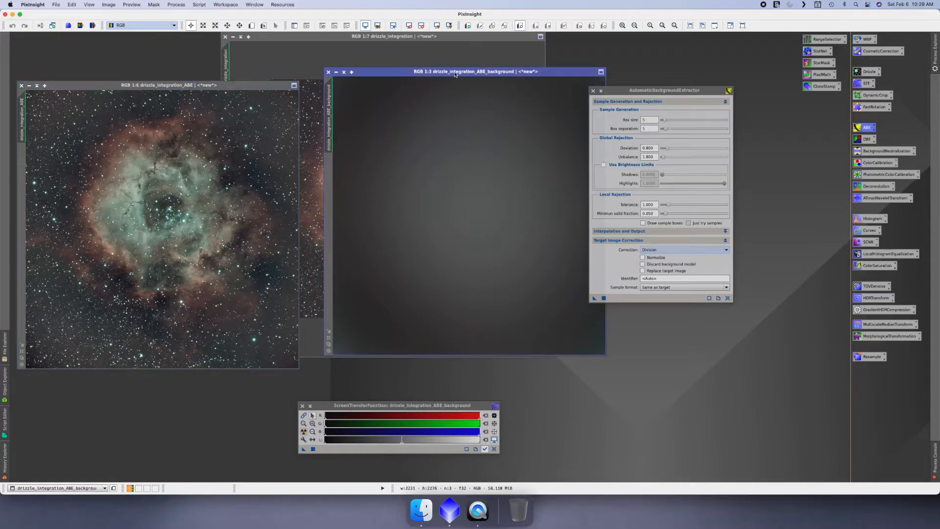
left_click(328, 72)
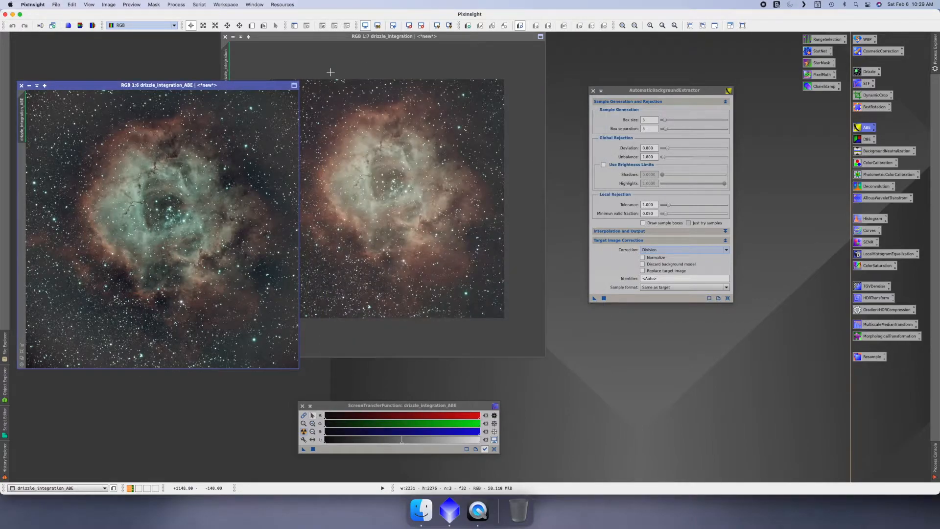
left_click(593, 91)
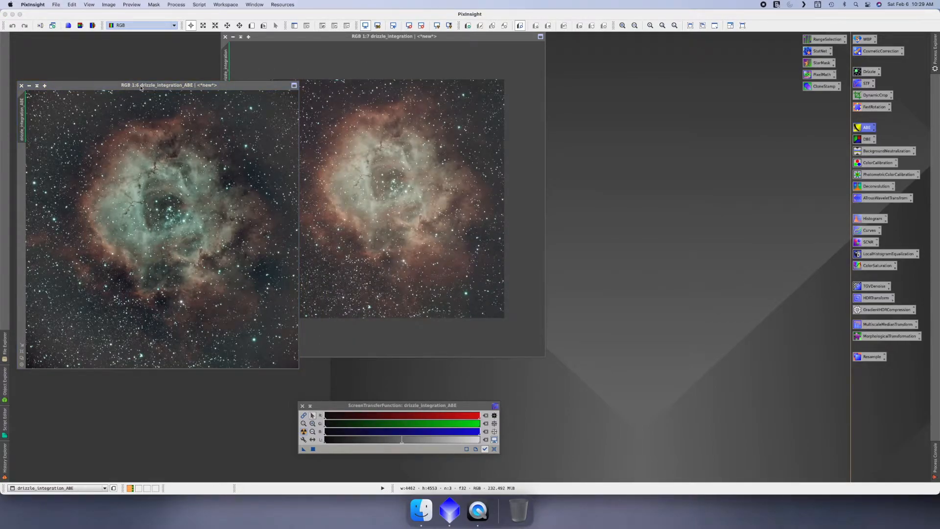
left_click(29, 86)
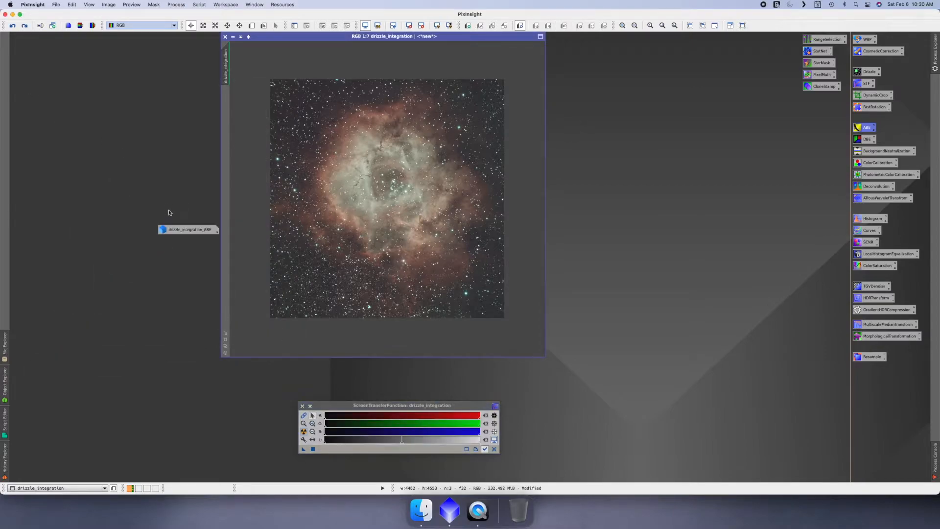
left_click_drag(171, 230, 25, 42)
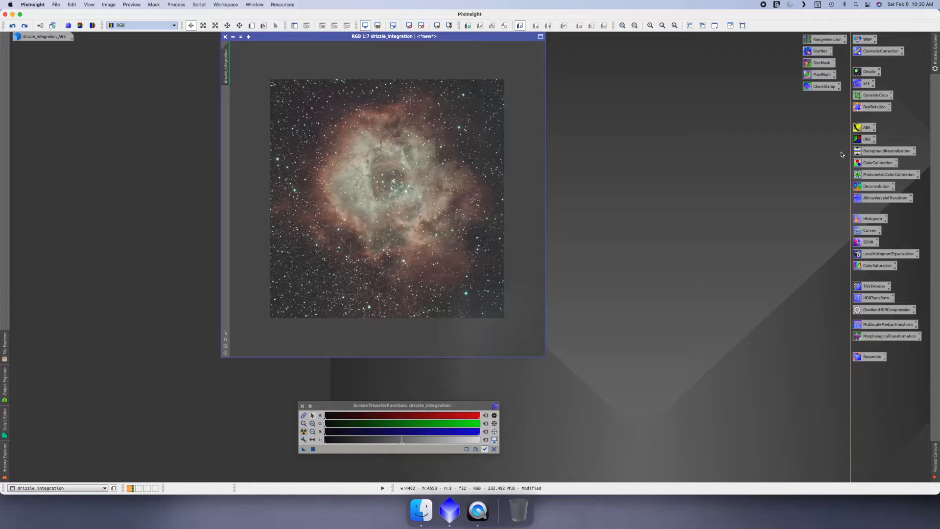
Step: Start DynamicBackgroundExtraction on drizzle_integration and generate background samples with a 17-pixel radius and 7 samples per row
double_click(864, 140)
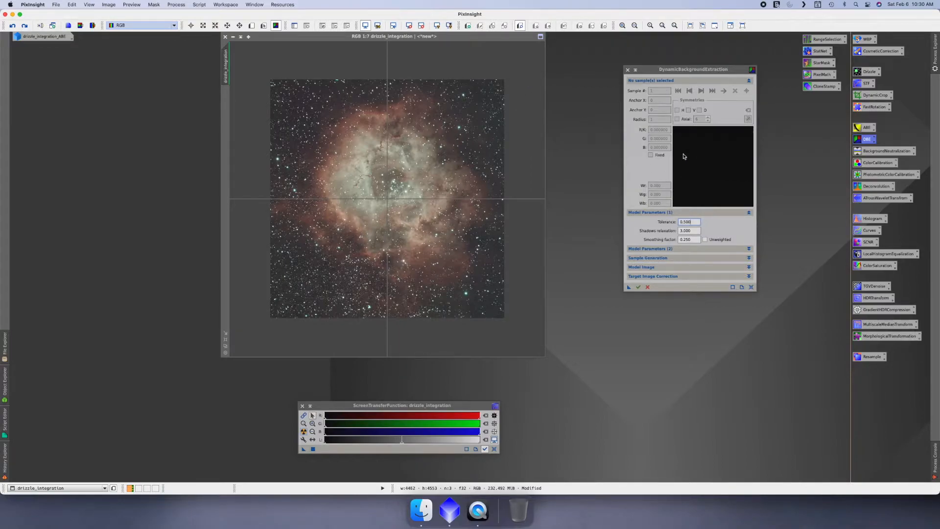
left_click(666, 258)
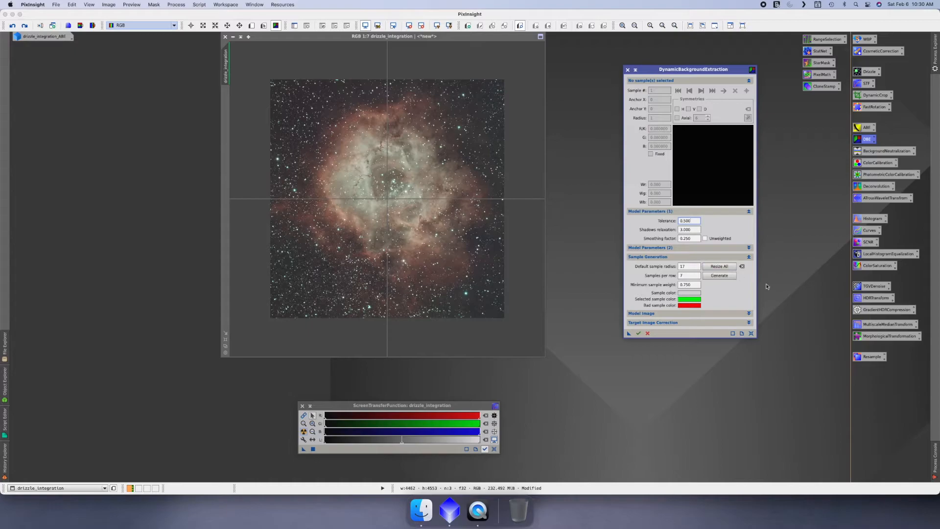
left_click(717, 276)
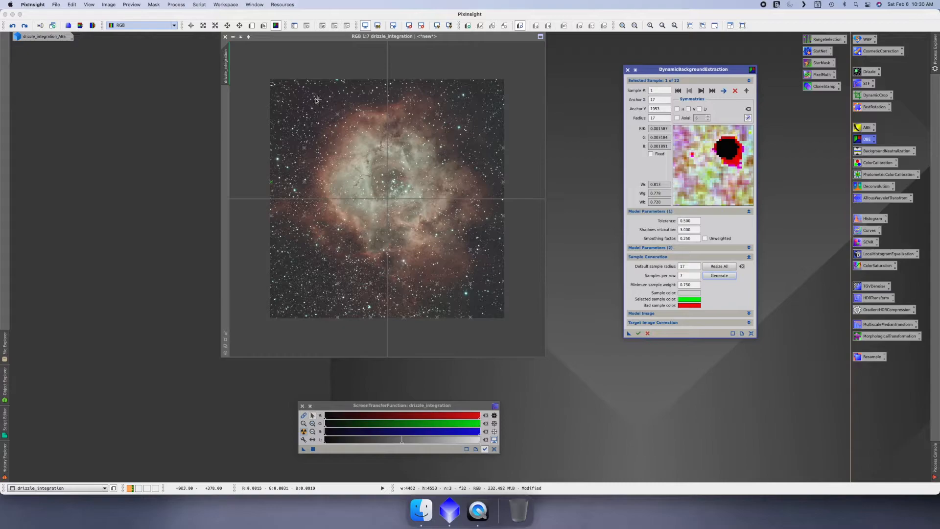
left_click(319, 304)
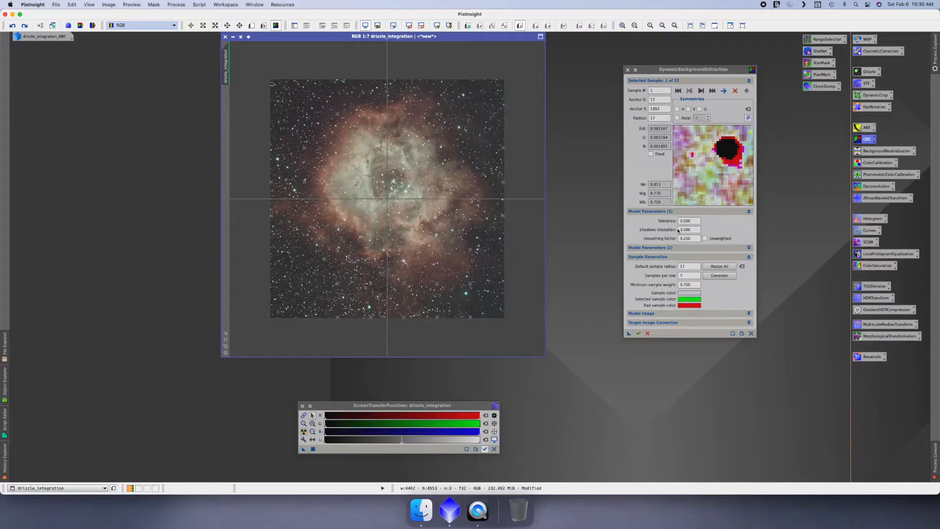
Step: Review the correction methods in DynamicBackgroundExtraction's target image correction settings, keeping Division selected
left_click(666, 323)
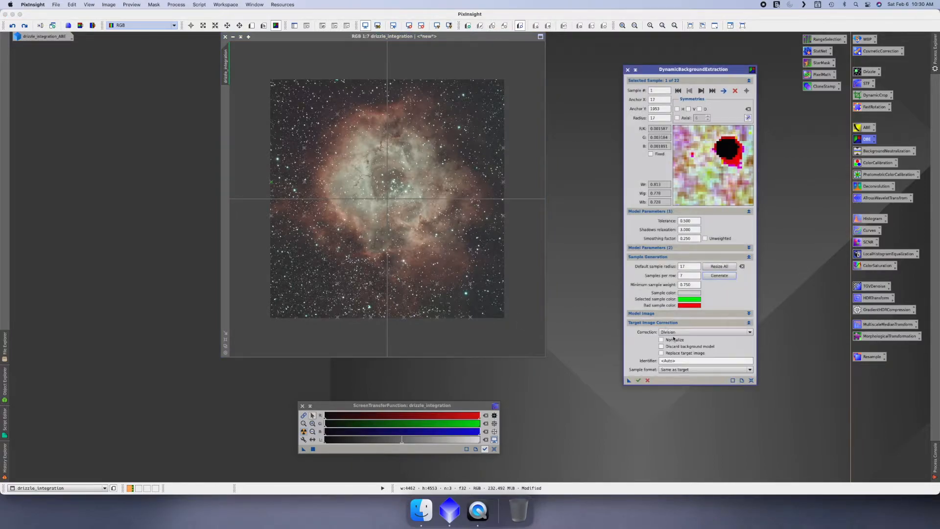
left_click(698, 335)
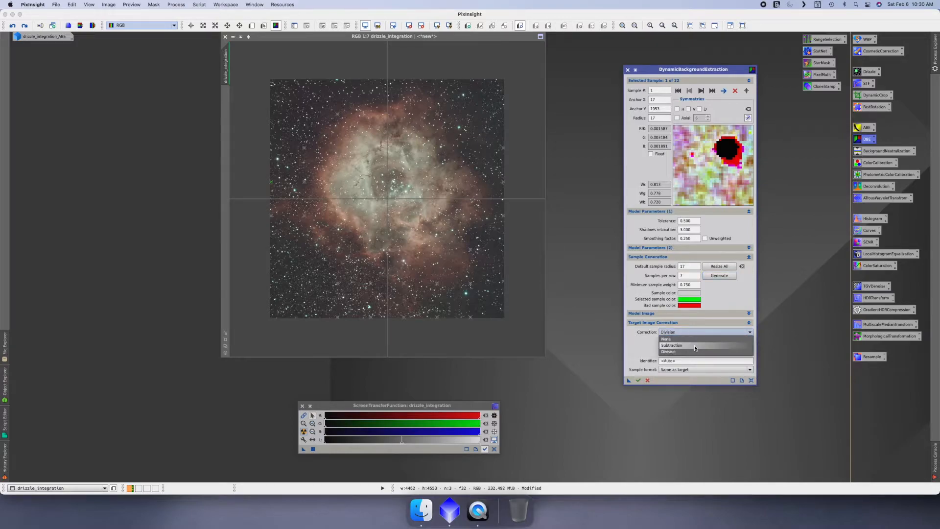
left_click(641, 325)
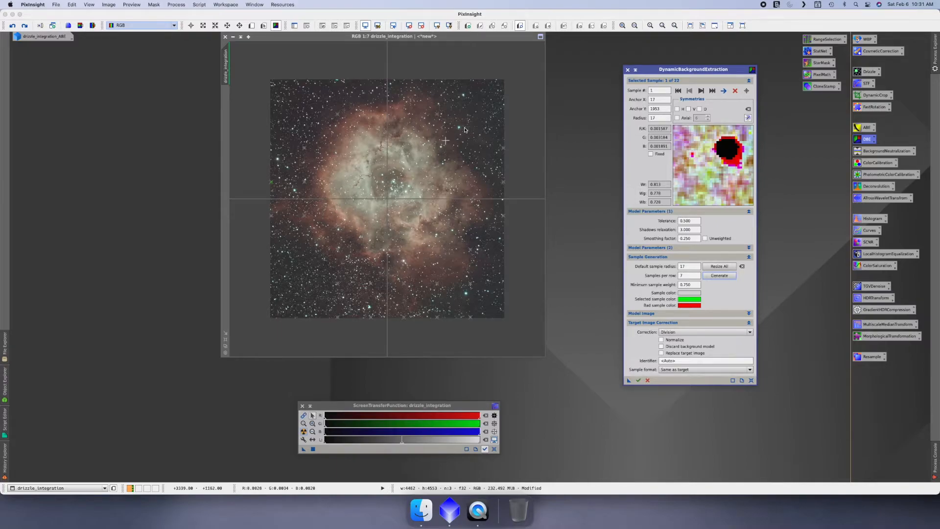
Step: Shift the background sample near the nebula's upper-right edge slightly to the left and run DynamicBackgroundExtraction
left_click(446, 114)
left_click_drag(446, 114, 437, 114)
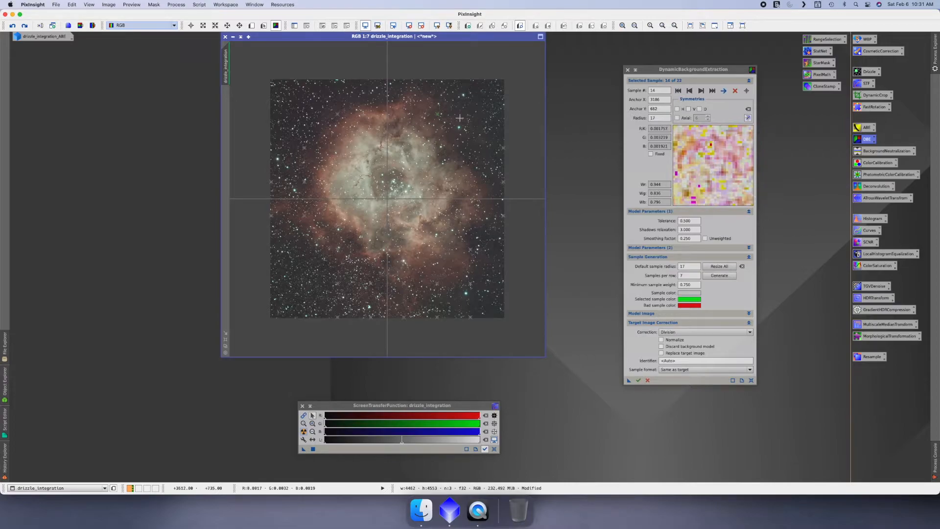
left_click(638, 381)
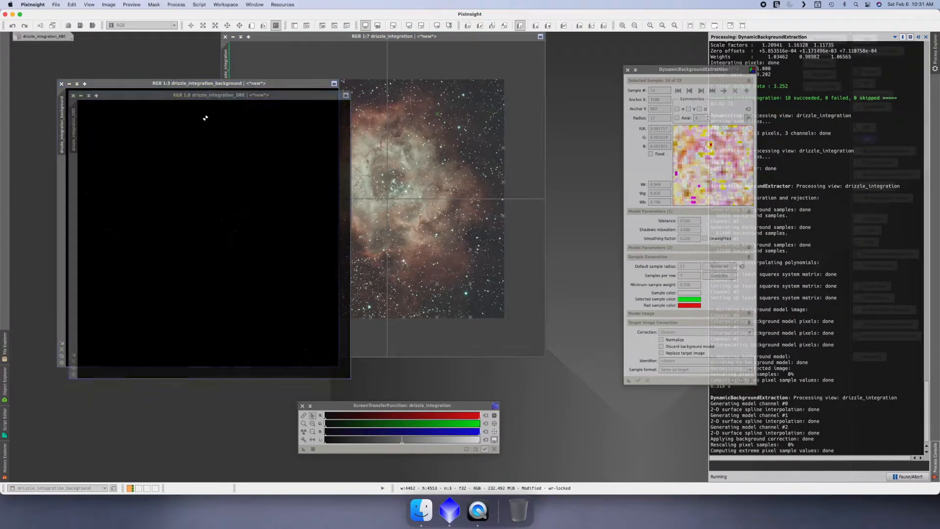
Step: Place the DBE result beside its background model and auto-stretch both views with ScreenTransferFunction
left_click_drag(238, 99, 239, 100)
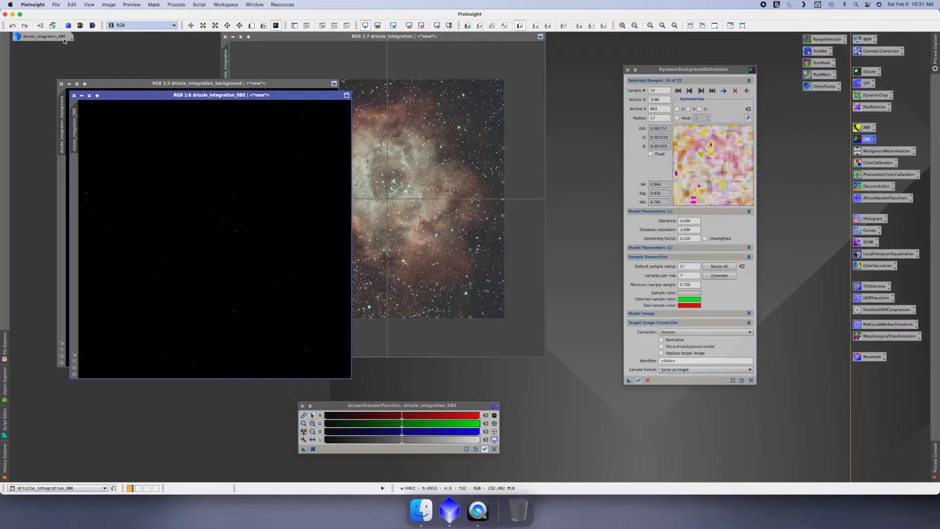
left_click_drag(253, 93, 519, 84)
left_click(252, 94)
left_click(304, 430)
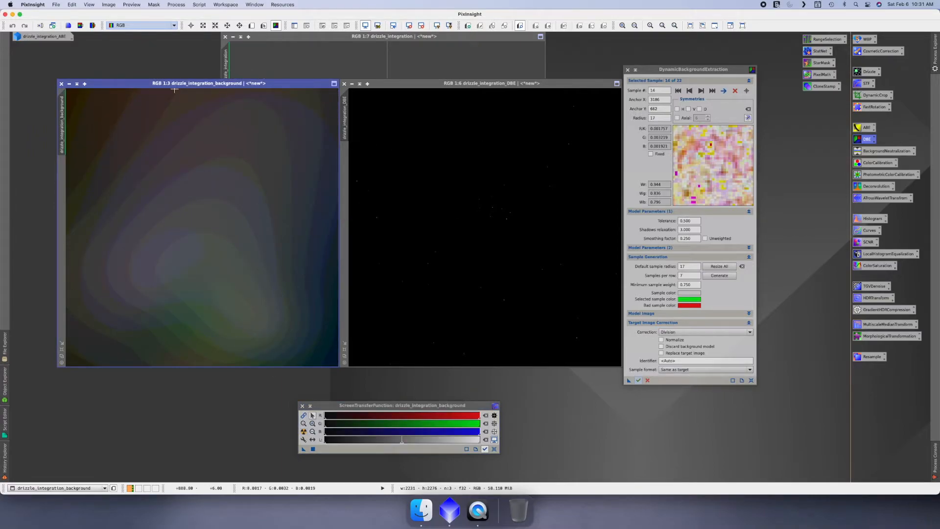
left_click(459, 84)
left_click(304, 431)
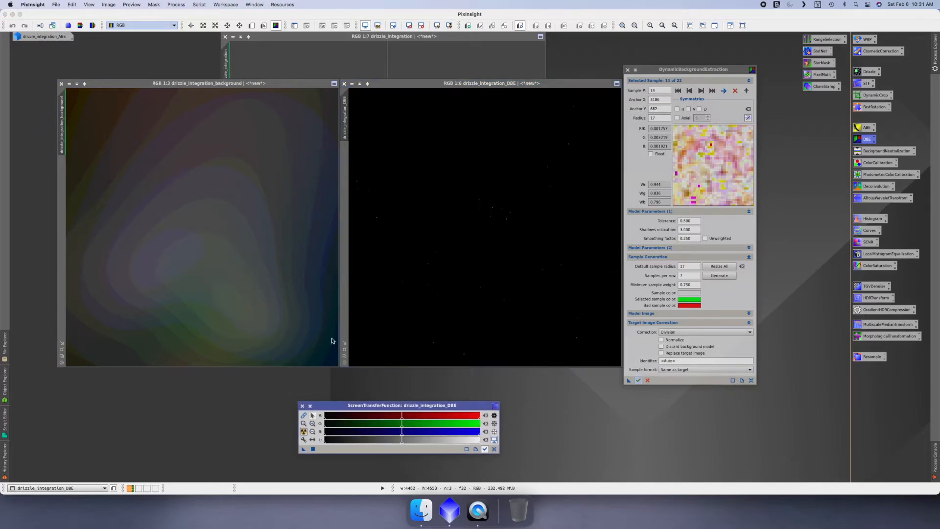
Step: Close the DBE background model and restore the ABE result beside the DBE result to compare their backgrounds
left_click(61, 84)
double_click(47, 37)
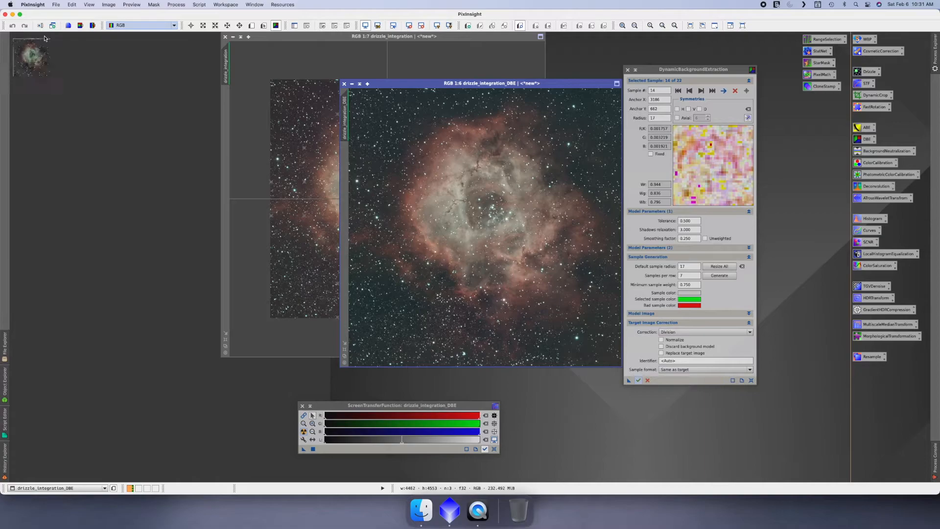
left_click_drag(164, 84, 204, 84)
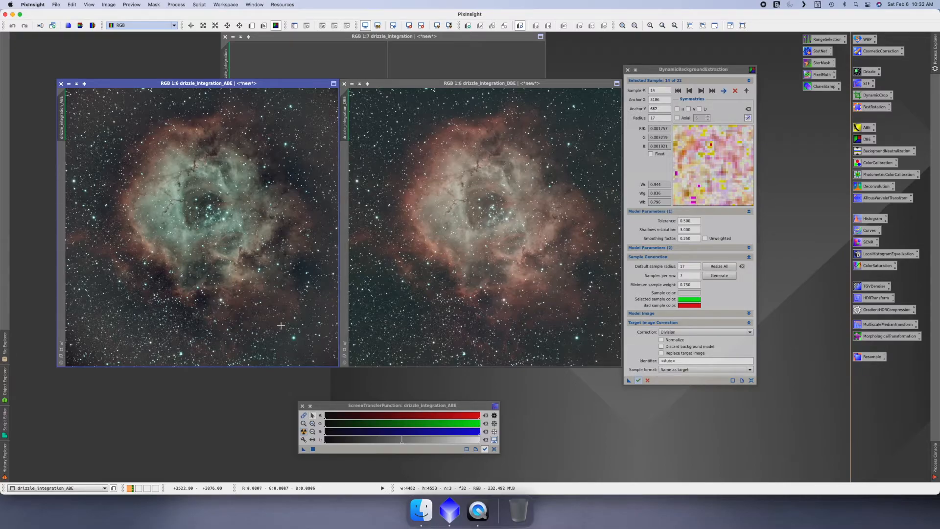
left_click(374, 331)
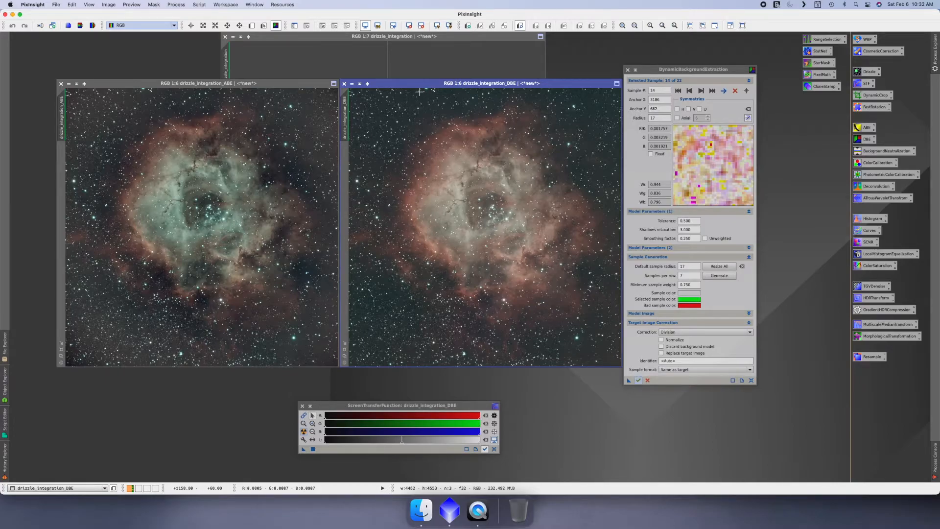
left_click(97, 349)
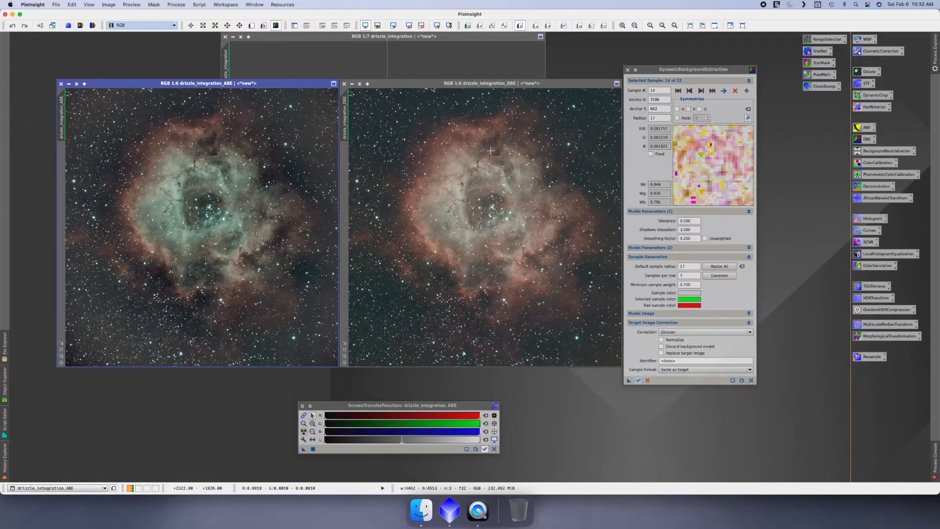
Step: Close the ABE result and DynamicBackgroundExtraction, and move the drizzle_integration_DBE window over the original image
left_click(61, 84)
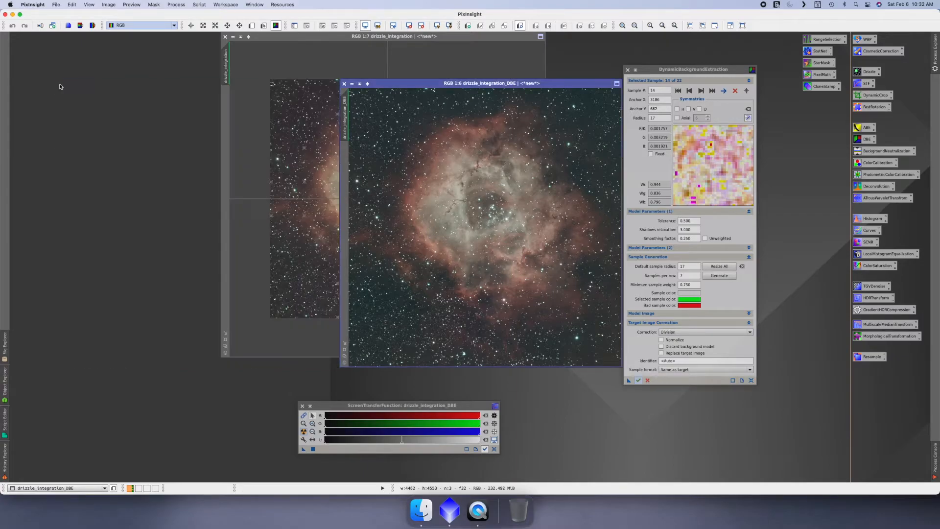
left_click(628, 70)
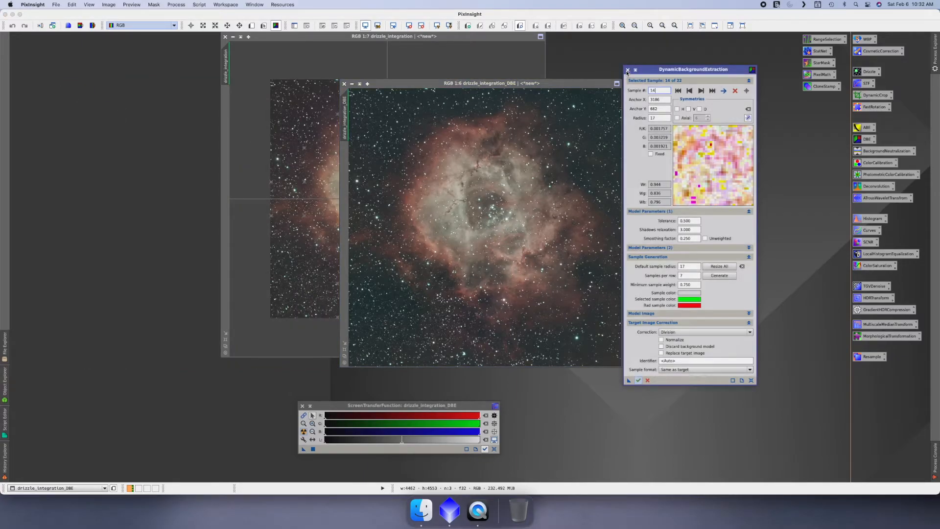
left_click(497, 261)
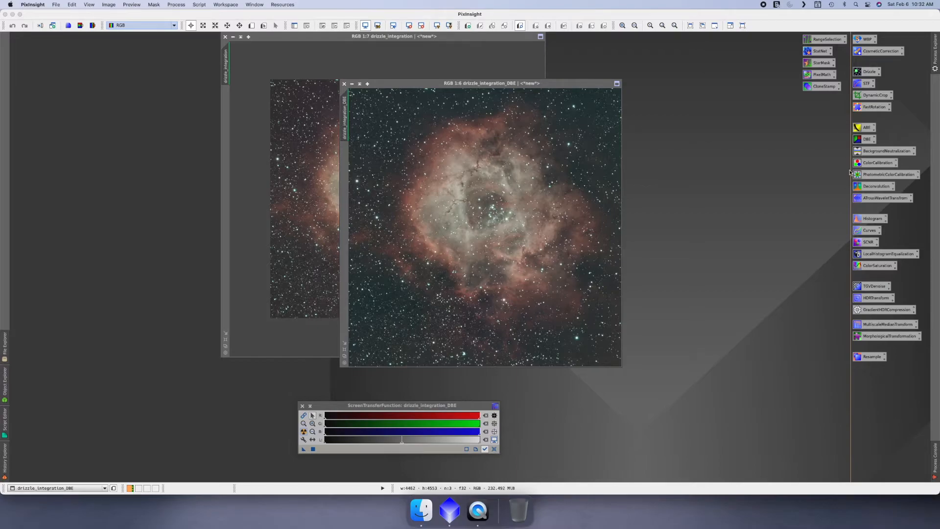
left_click_drag(509, 84, 505, 80)
left_click_drag(505, 80, 517, 73)
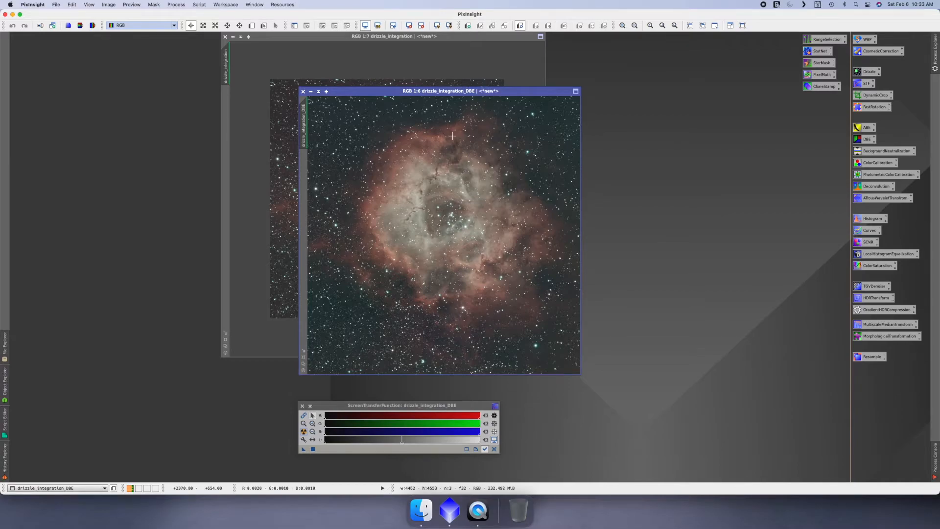
Step: Iconize the original drizzle_integration image, park its icon beside the process icons, and shift the drizzle_integration_DBE window slightly up and left
left_click(233, 37)
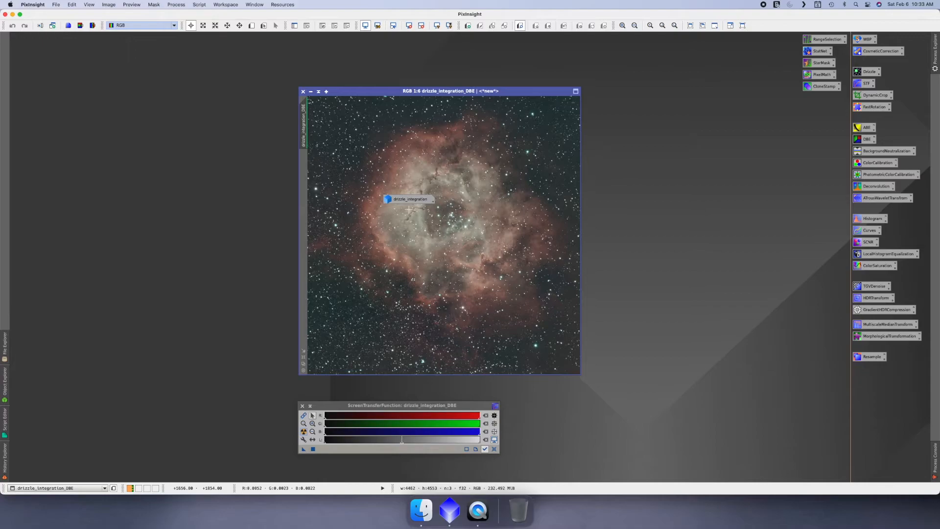
left_click_drag(401, 200, 715, 38)
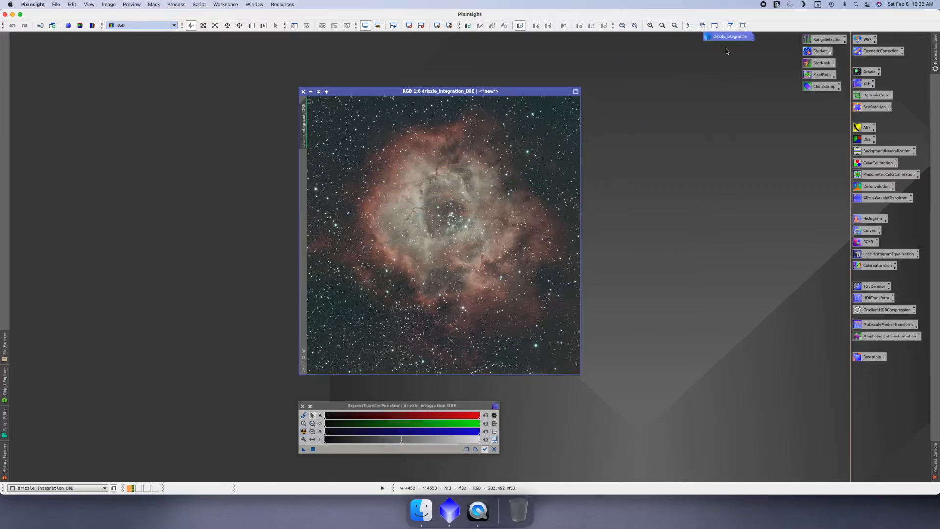
mouse_move(457, 92)
left_mouse_down()
mouse_move(399, 85)
mouse_move(442, 88)
left_mouse_up()
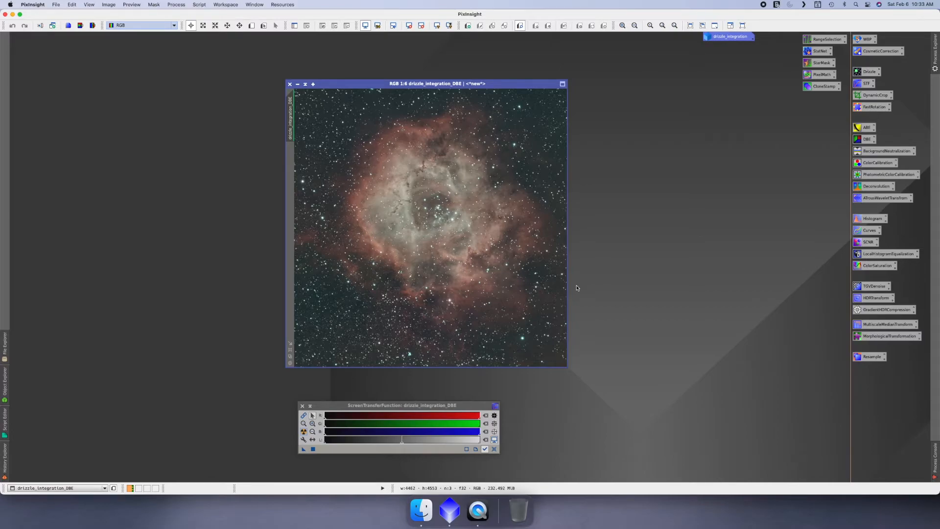
left_click(205, 125)
left_click(56, 4)
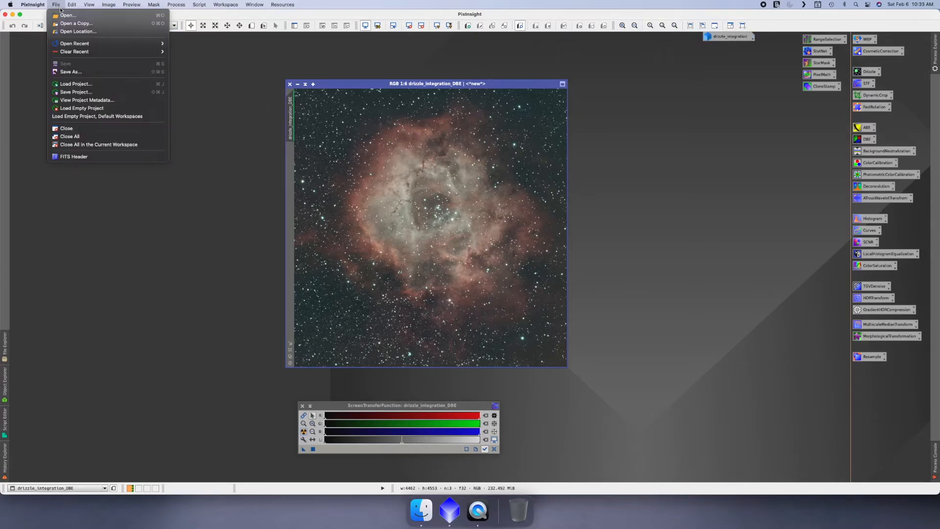
left_click(77, 93)
left_click(432, 129)
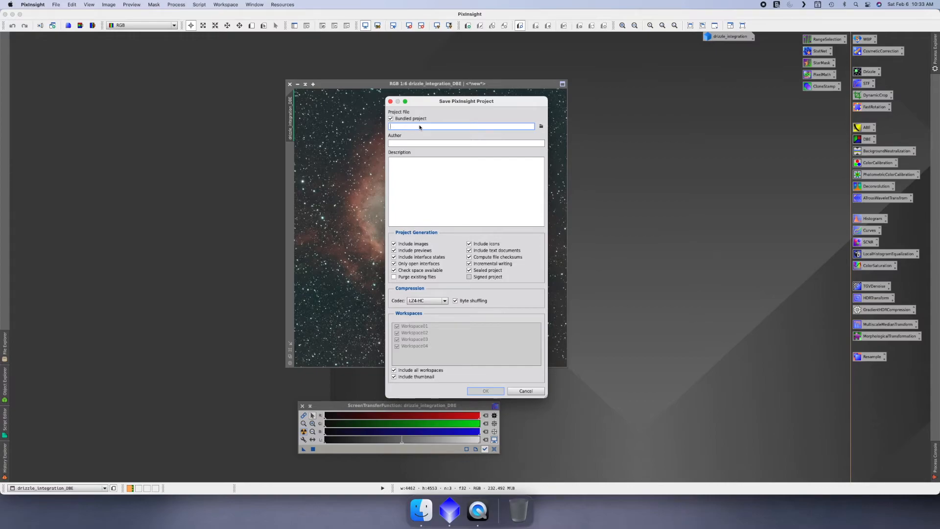
left_click(525, 391)
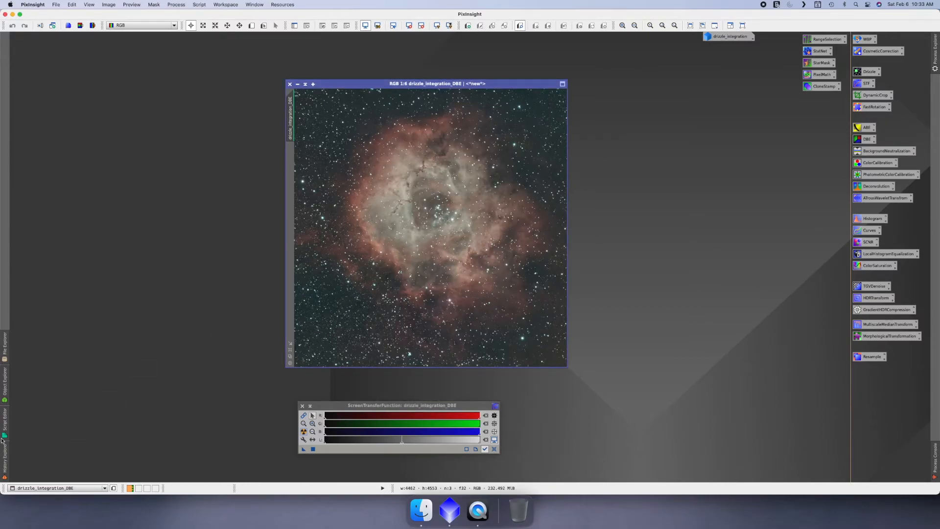
Step: Show the processing history of the drizzle_integration view in History Explorer
left_click(6, 459)
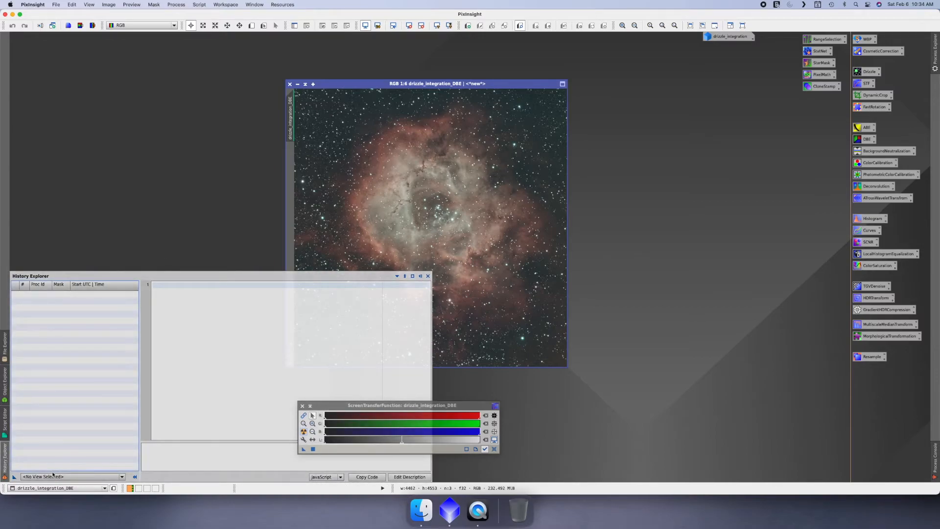
left_click(52, 476)
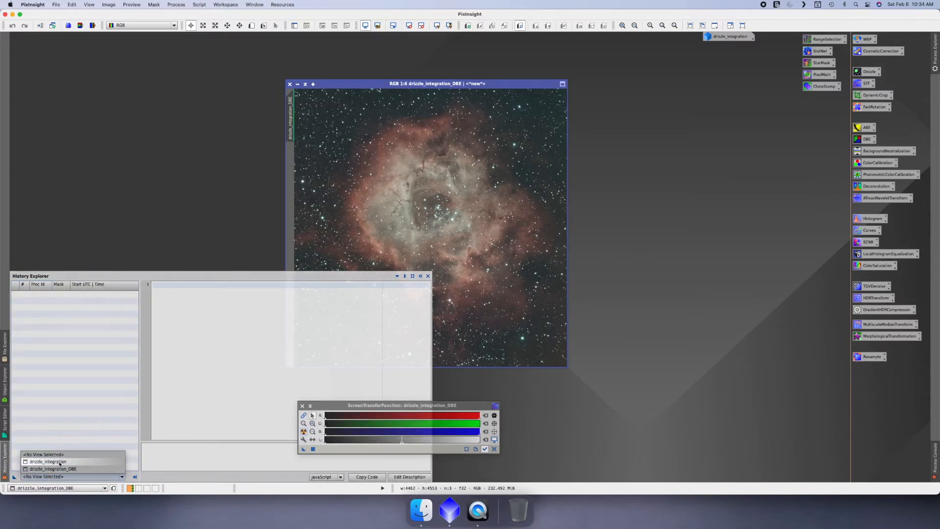
left_click(59, 462)
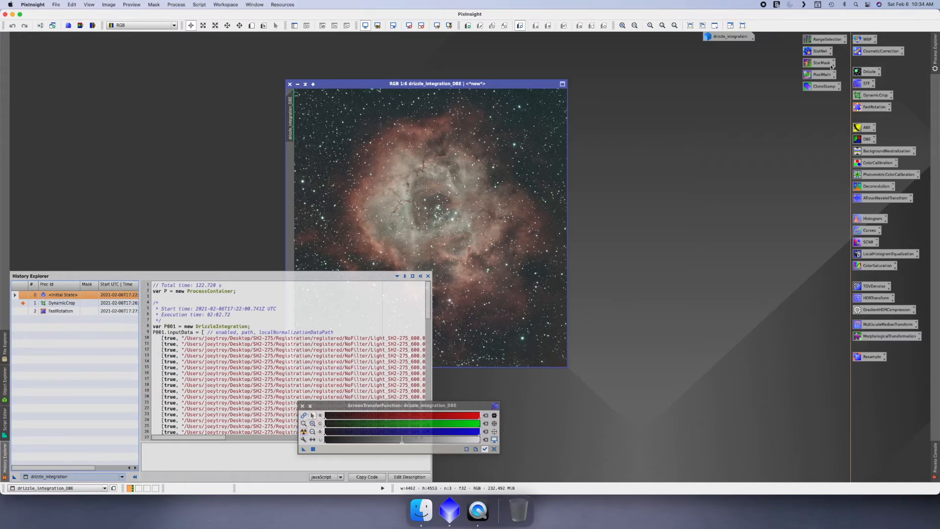
Step: Restore drizzle_integration to switch its history to the FastRotation state and back to DynamicCrop, and iconize it again
double_click(734, 38)
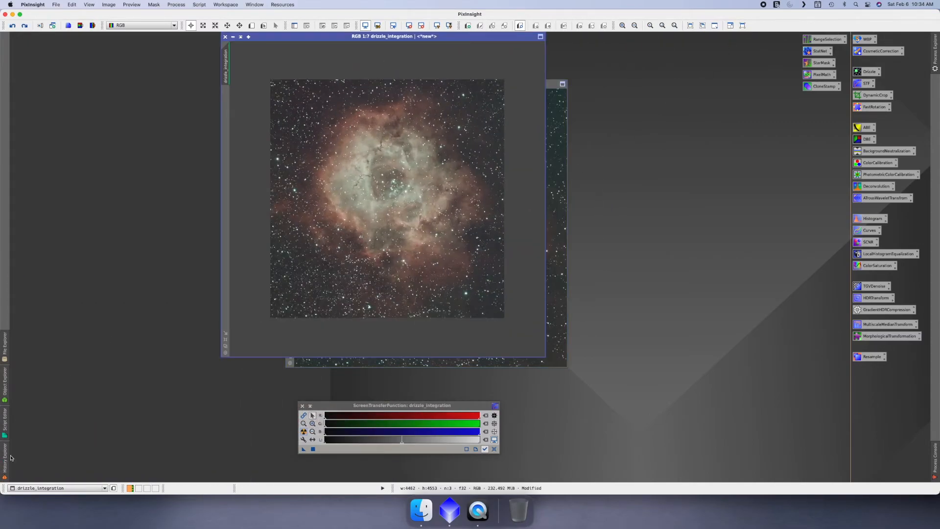
mouse_move(6, 450)
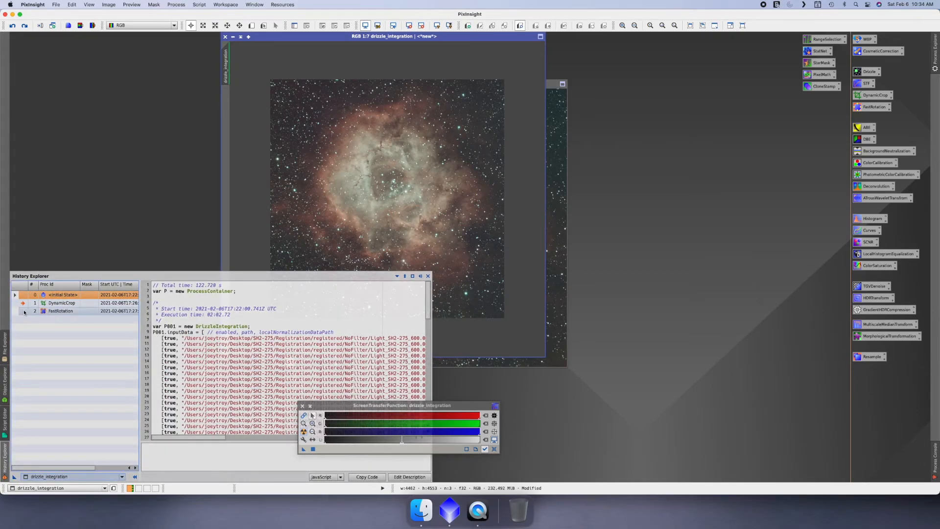
double_click(25, 311)
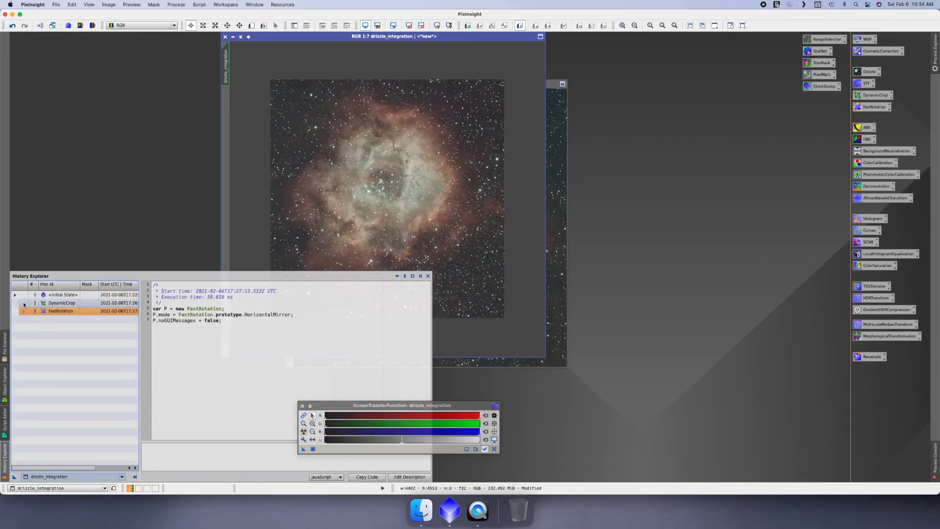
double_click(25, 303)
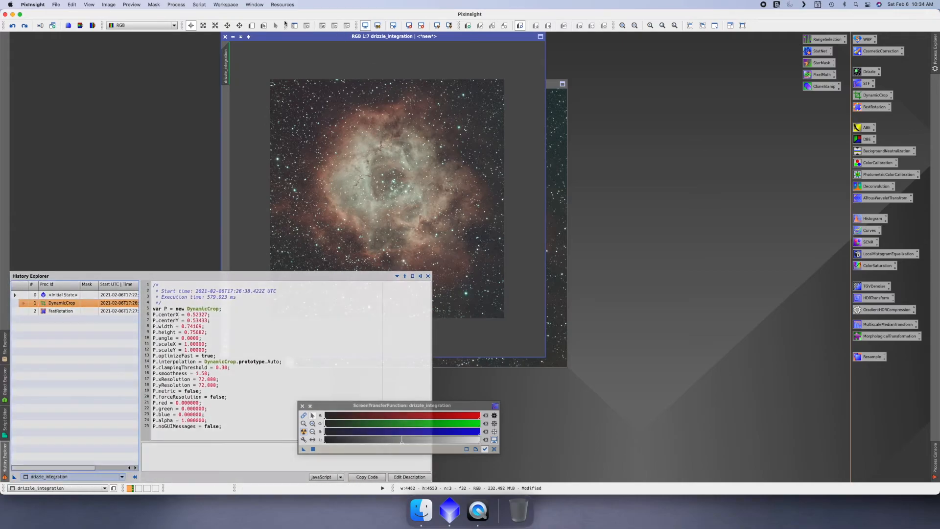
left_click(234, 37)
Step: Switch History Explorer to the drizzle_integration_DBE view to examine its processing history
mouse_move(5, 461)
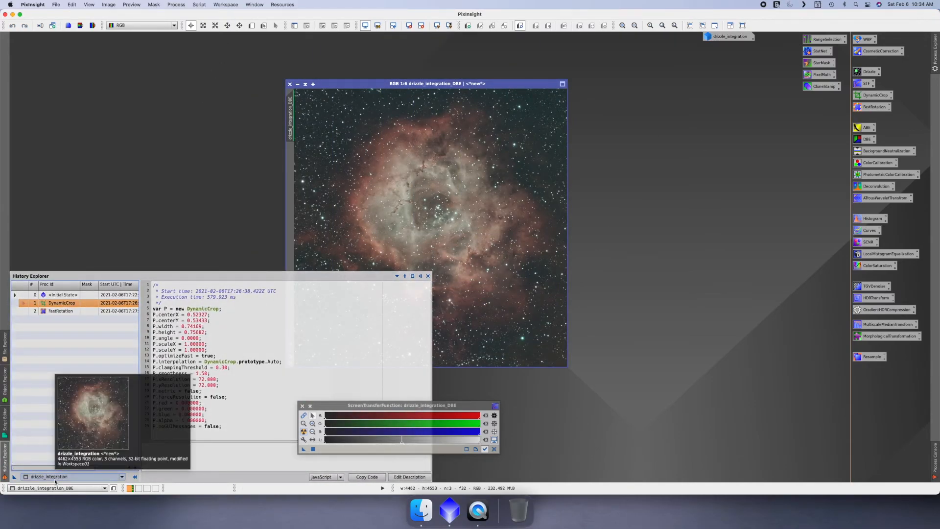
left_click(55, 477)
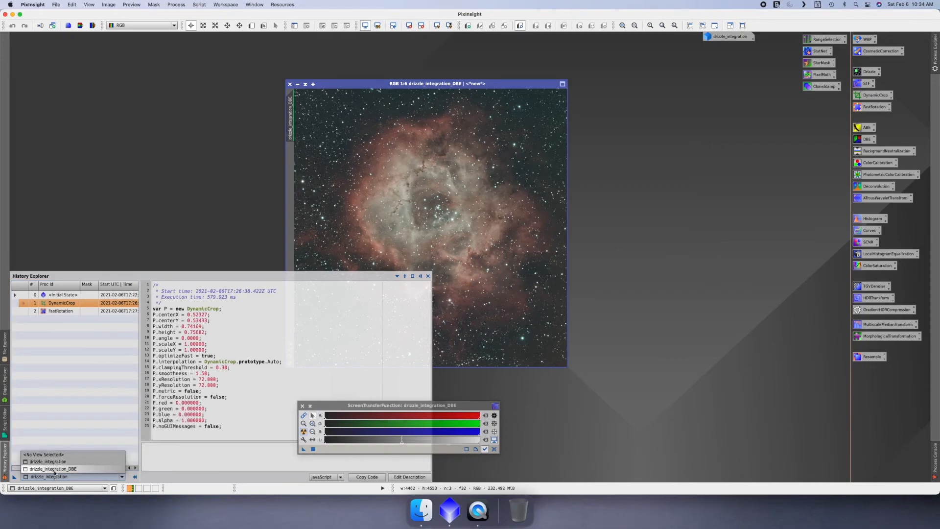
left_click(53, 469)
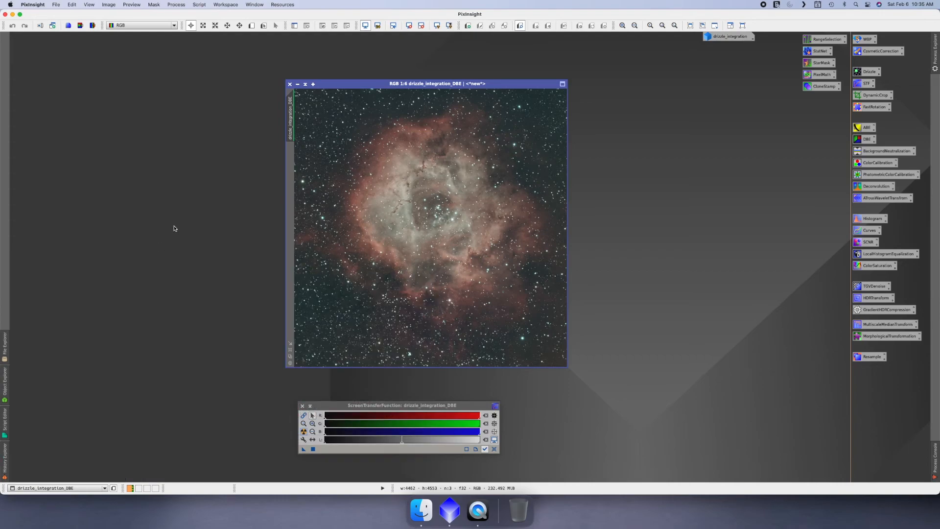
Step: Save the whole session as a bundled project named rose.pxiproject on the Desktop
left_click(58, 5)
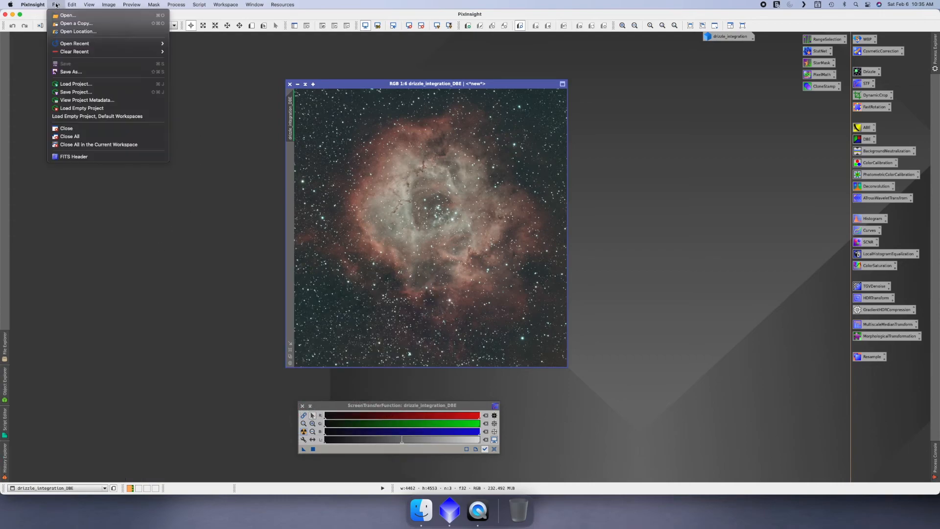
left_click(79, 92)
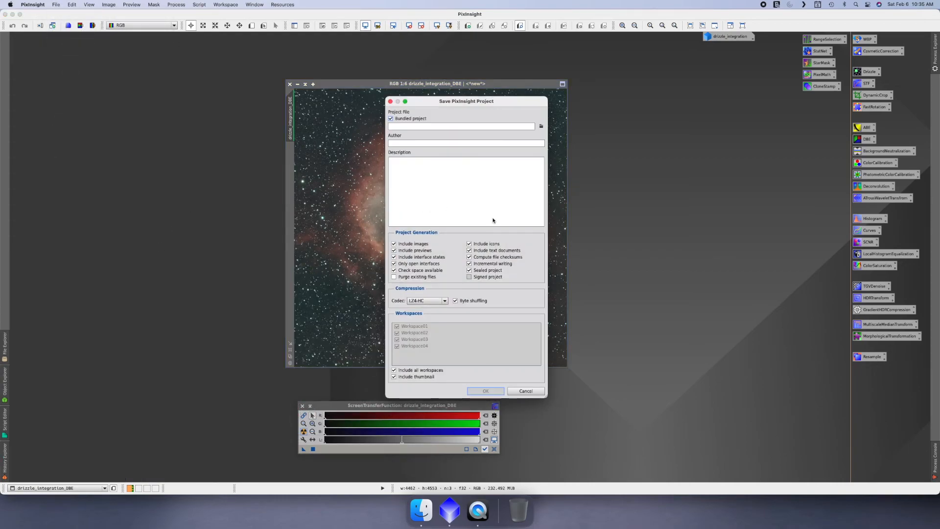
left_click(541, 126)
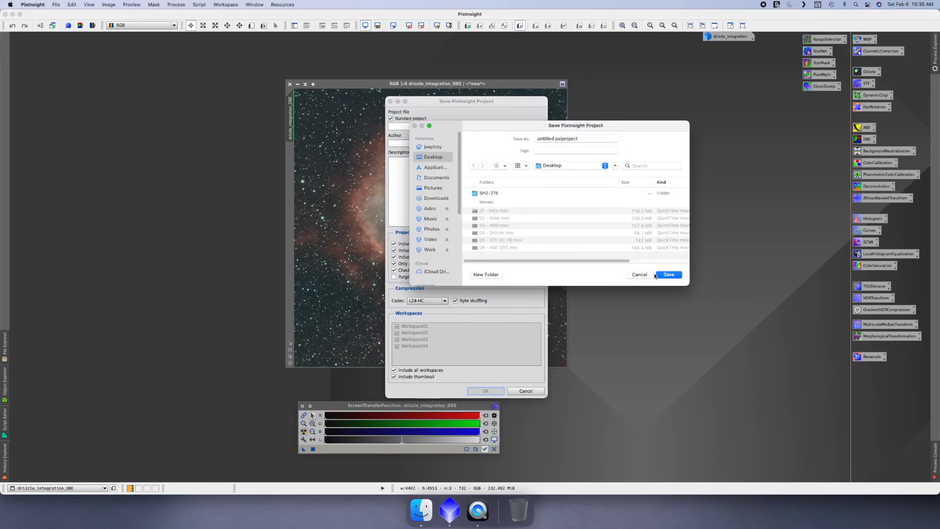
left_click_drag(554, 139, 483, 141)
type("rose")
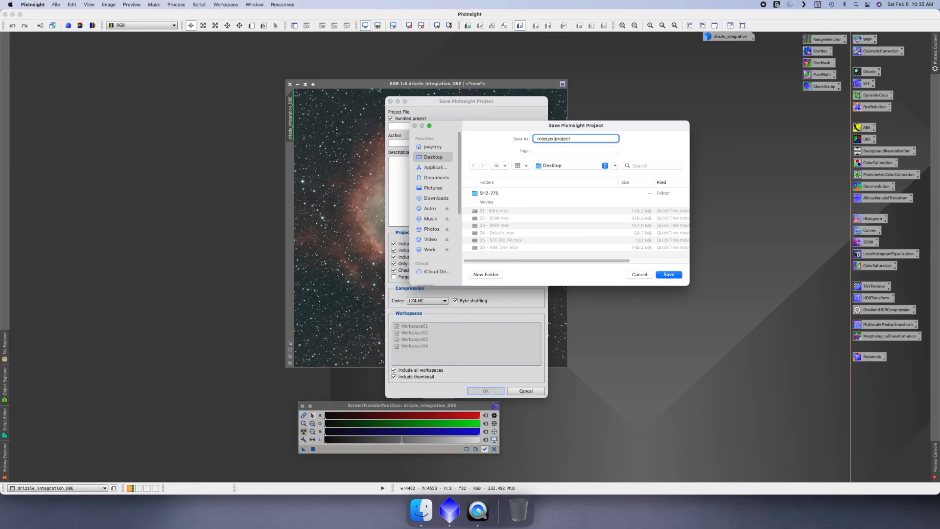
key("Return")
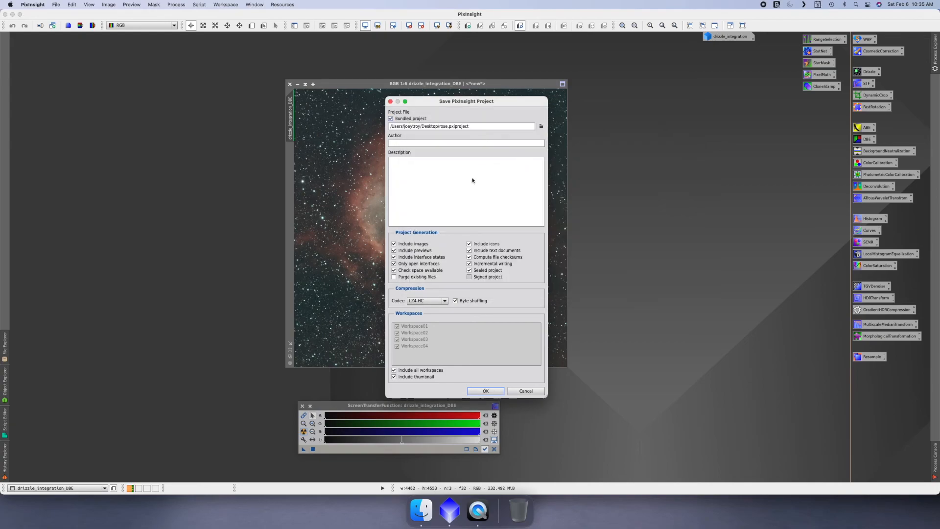
left_click(483, 389)
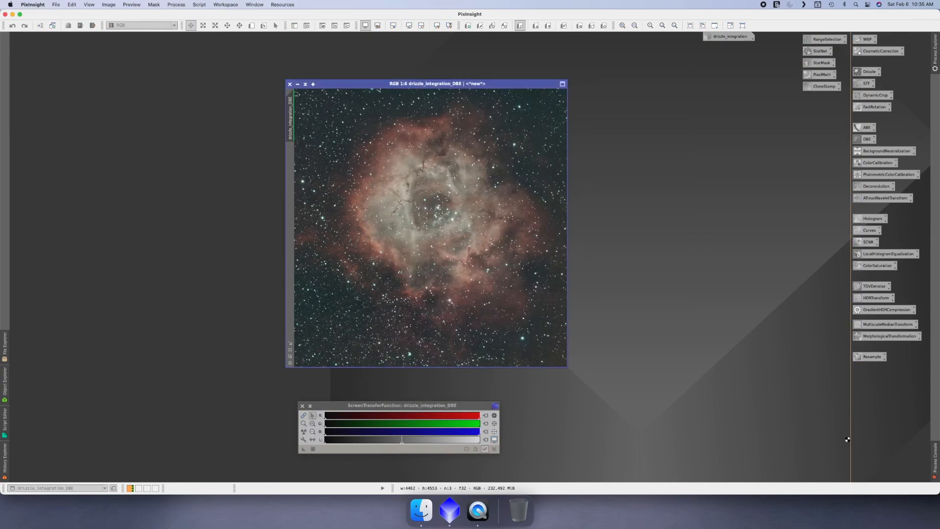